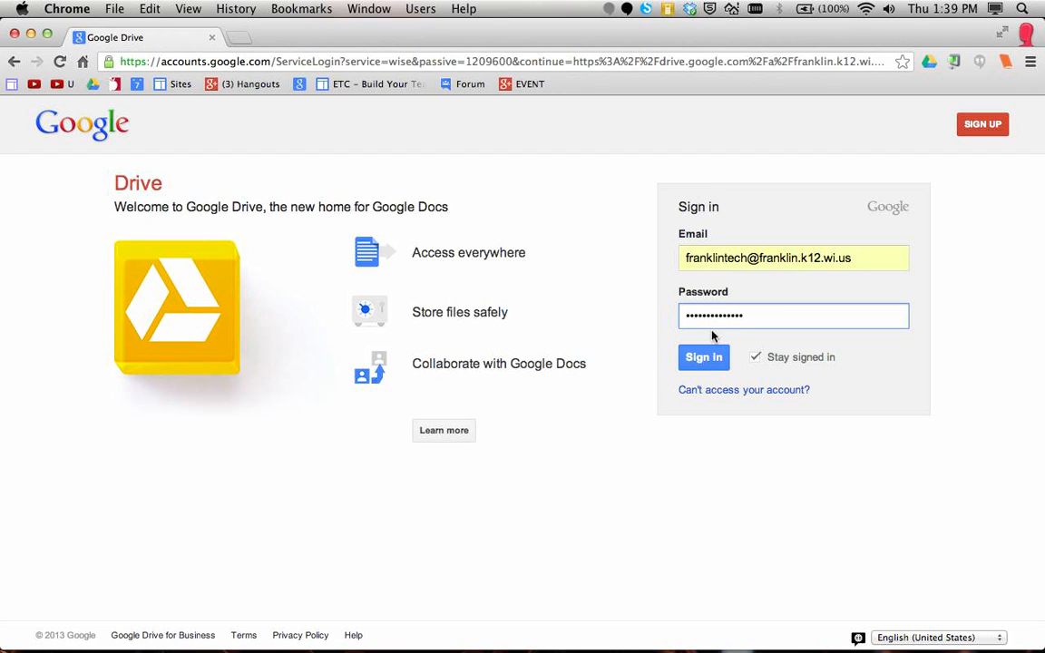
Sign in to the Google account and add the shared GAARP Group Folders folder to Drive
left_click(712, 361)
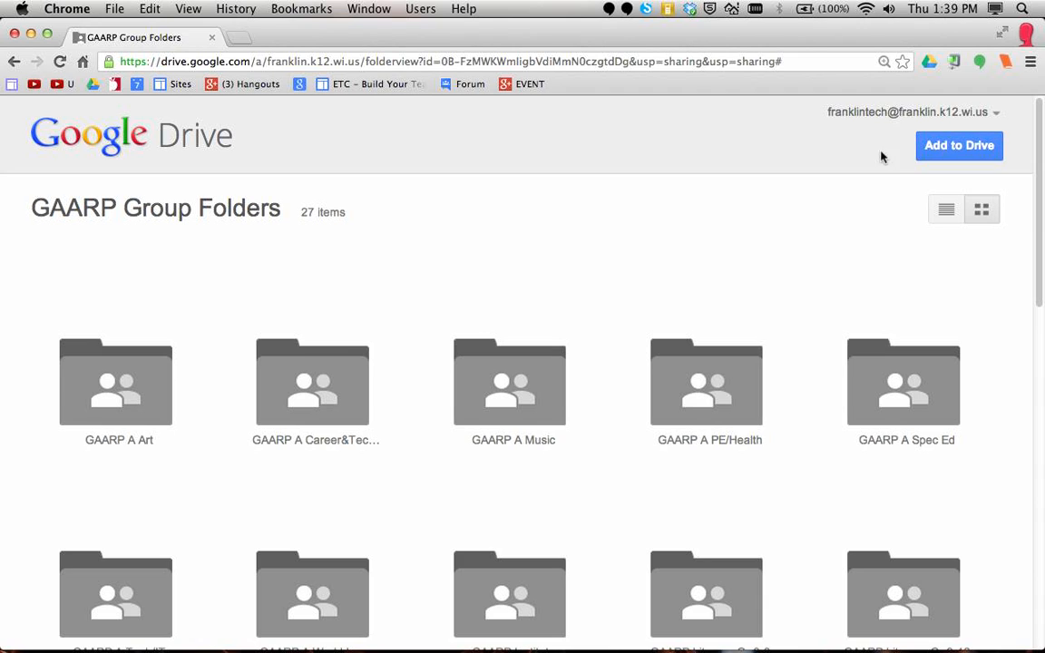
left_click(946, 148)
left_click(972, 148)
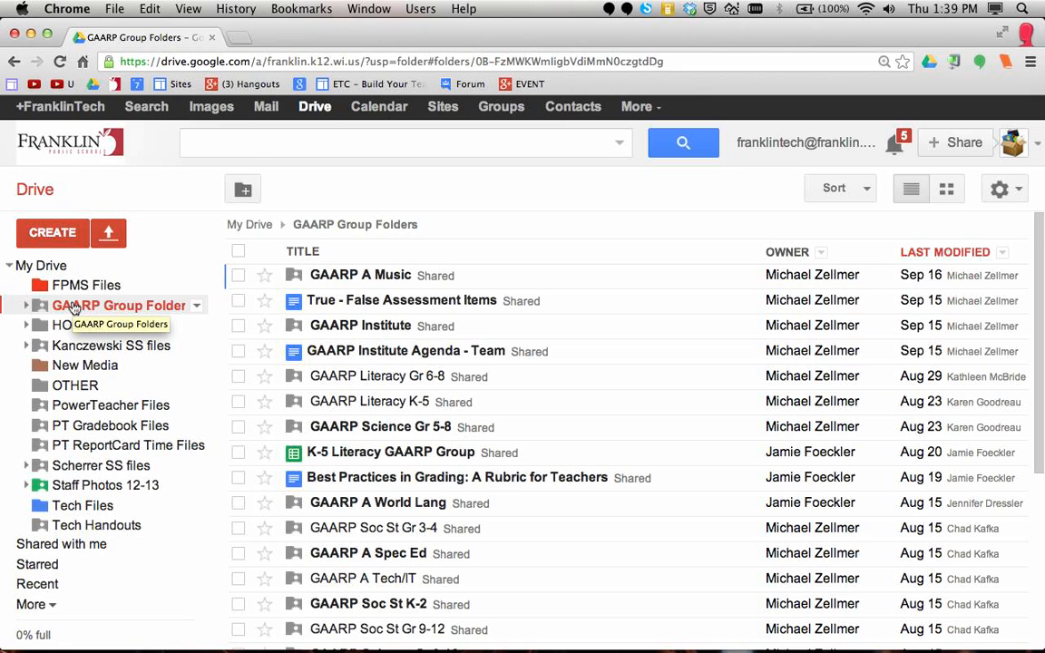
Expand My Drive and its GAARP Group Folders folder in the folder tree to list the group subfolders
left_click(9, 266)
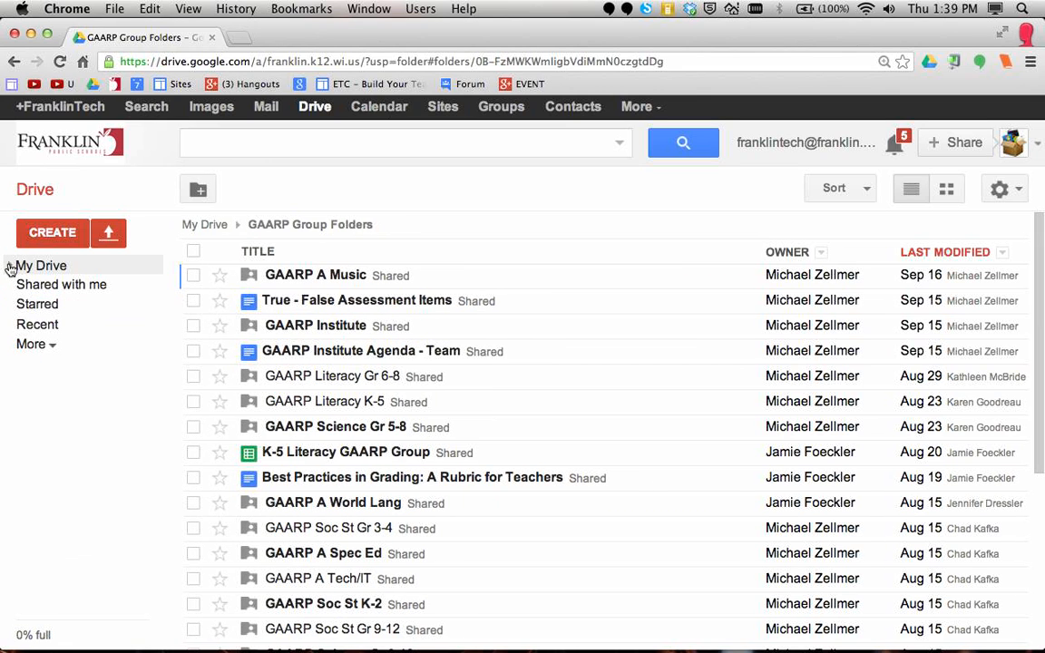
key("super+equal")
key("super+equal")
key("super+equal")
key("super+equal")
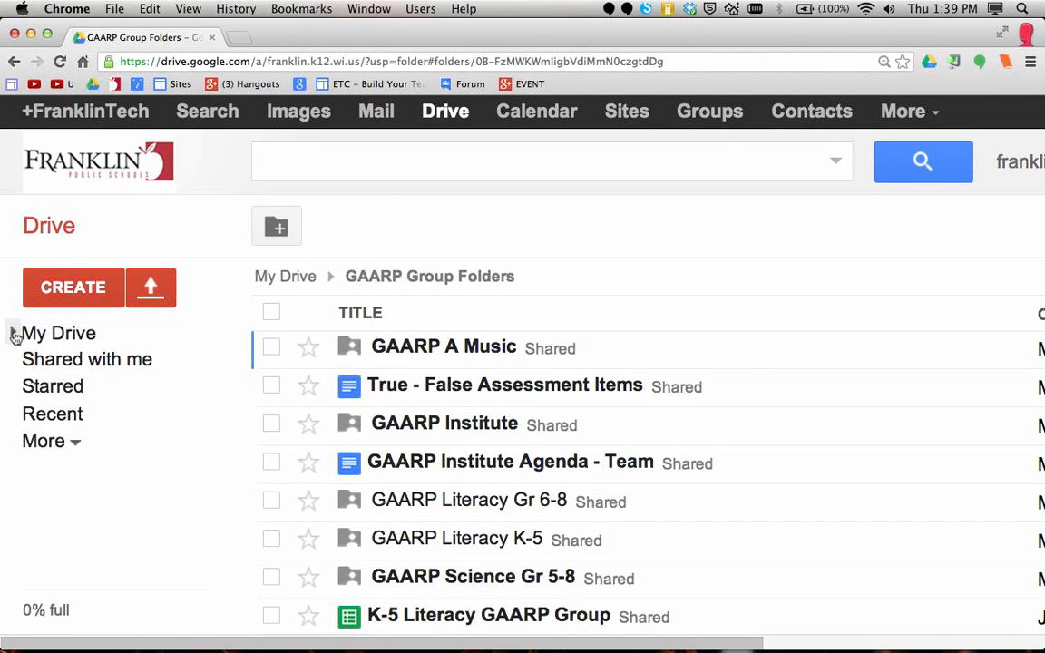
left_click(15, 336)
left_click(17, 334)
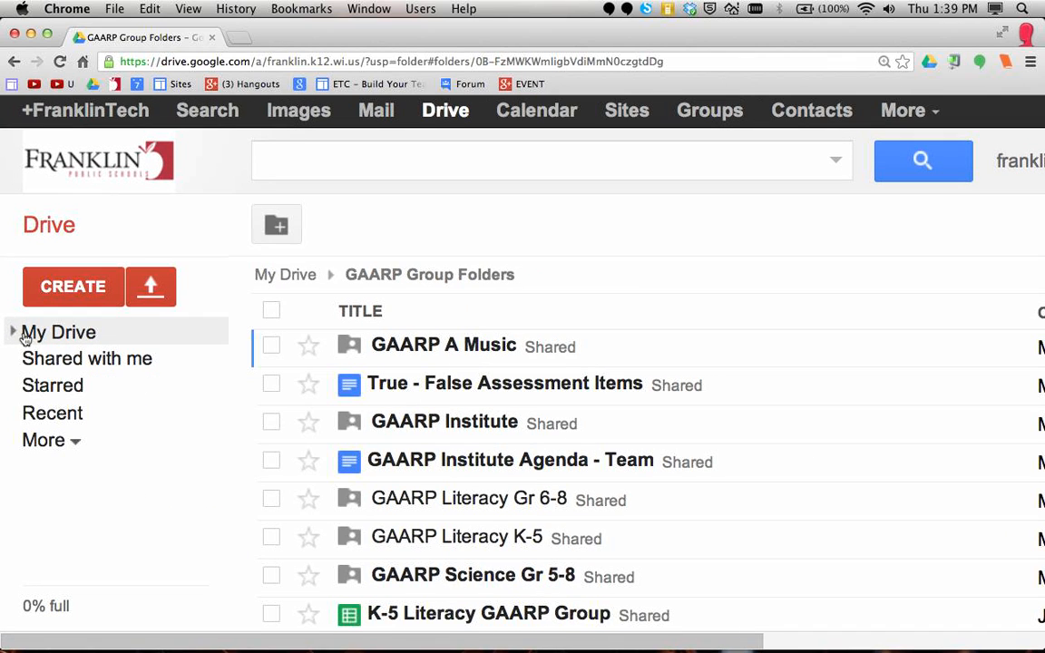
left_click(12, 334)
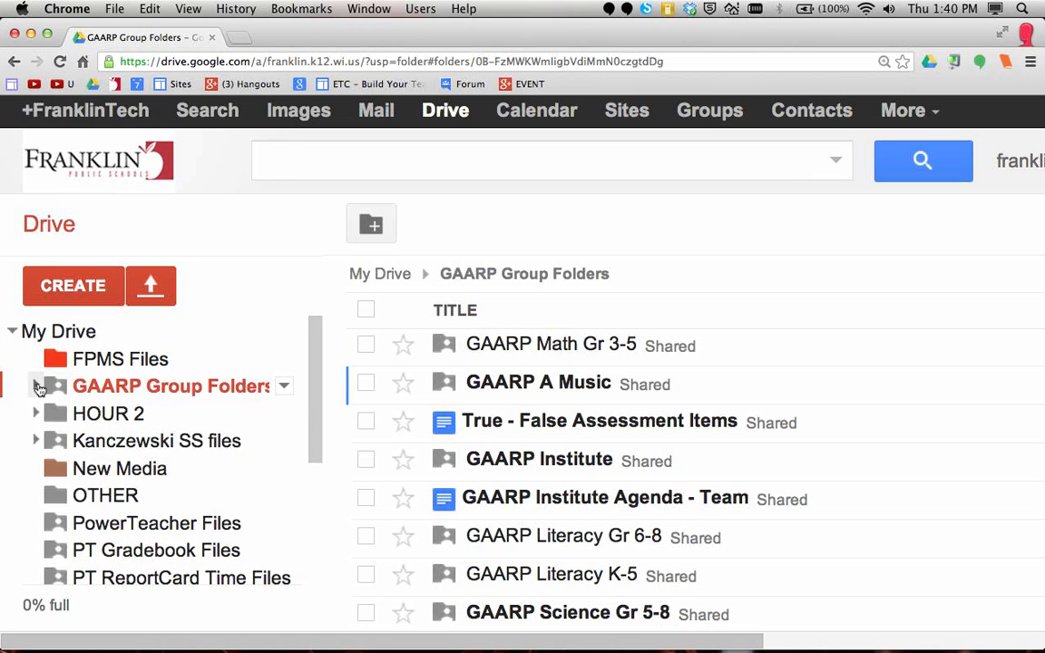
left_click(37, 388)
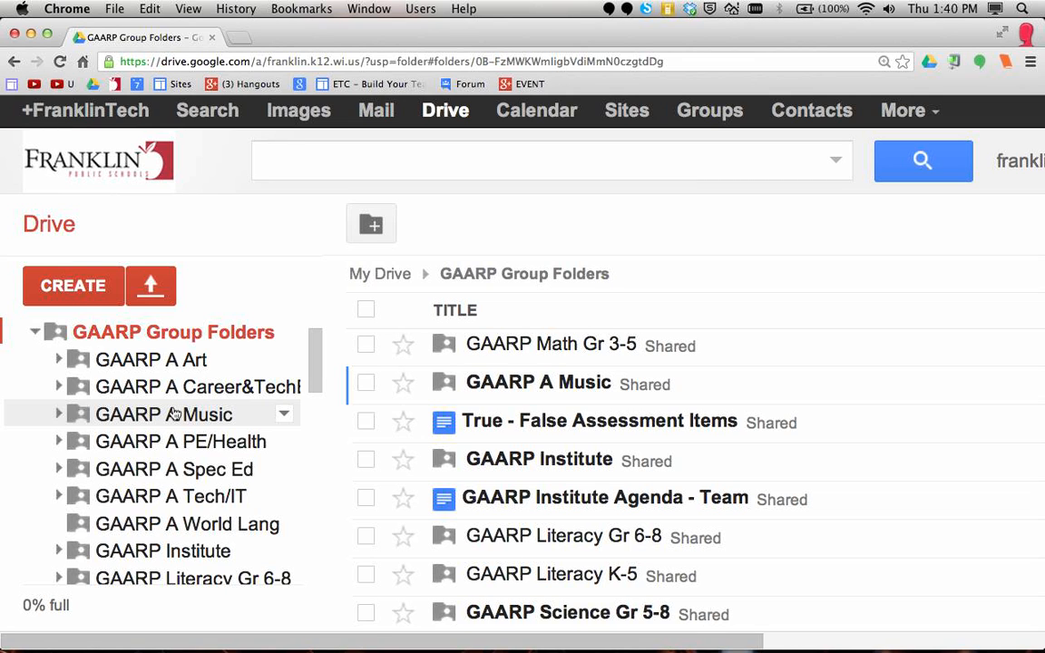
Open the GAARP Math Gr 6-8 folder and bring up its sharing settings
key("super+minus")
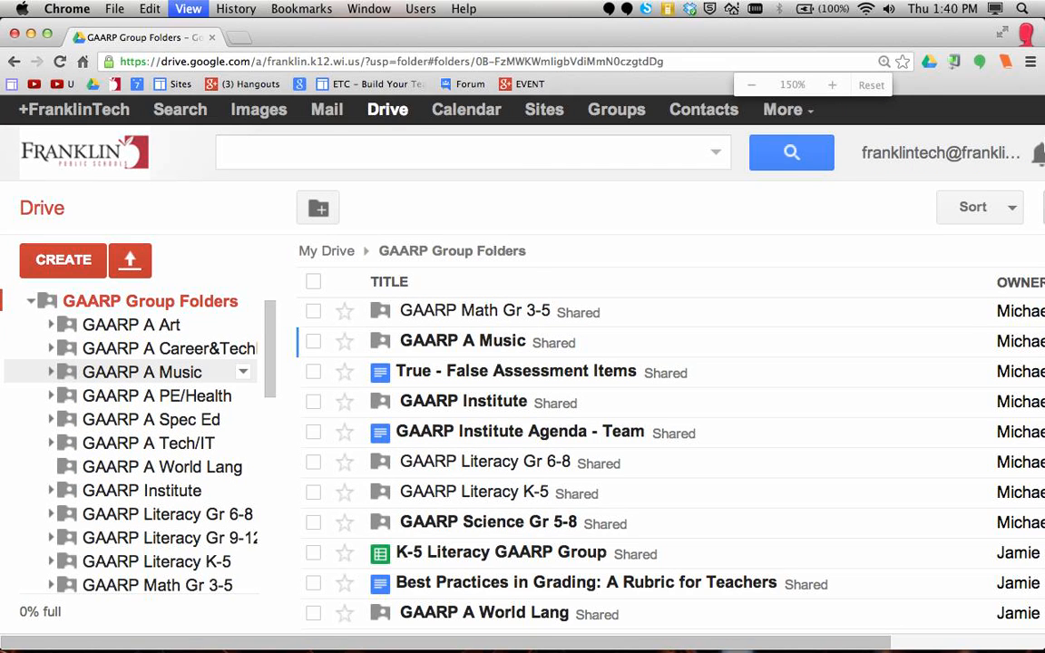
key("super+minus")
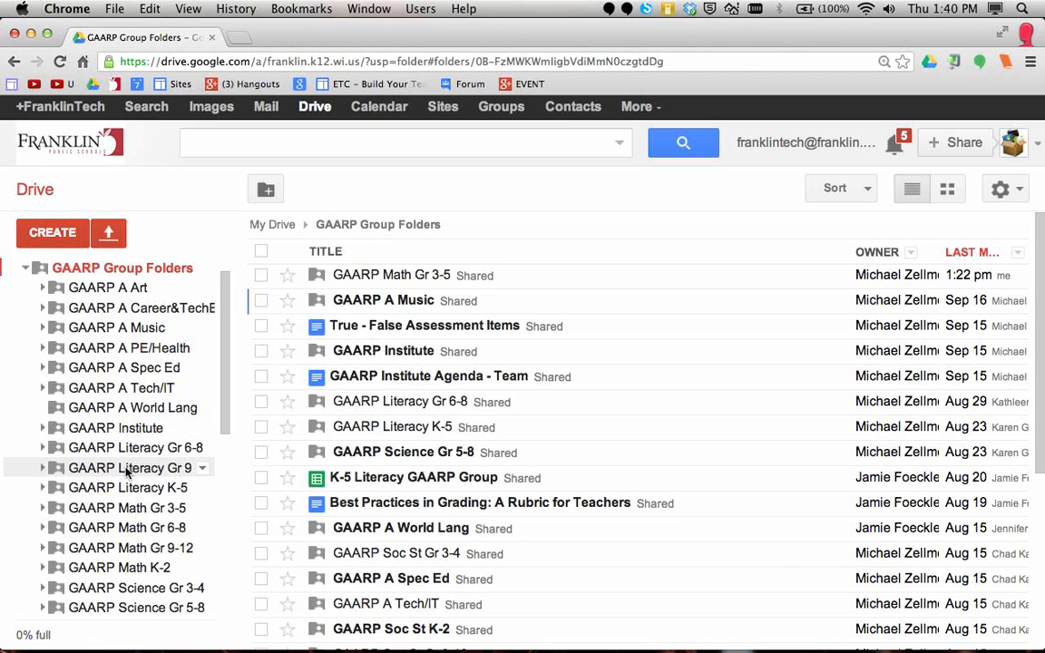
scroll(136, 436, "down", 3)
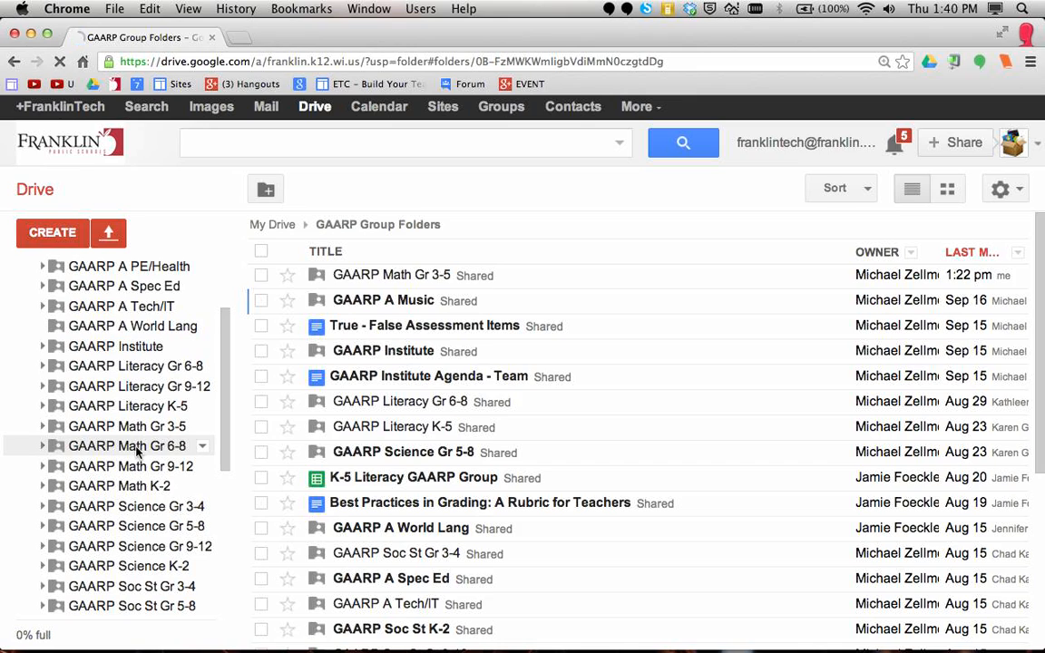
left_click(121, 445)
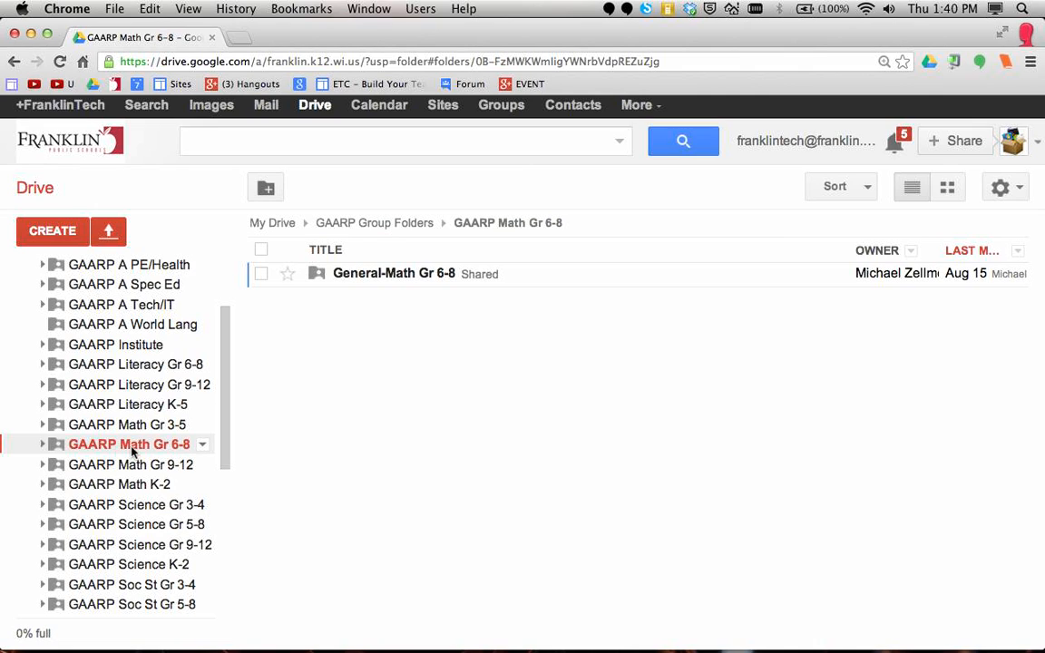
left_click(203, 450)
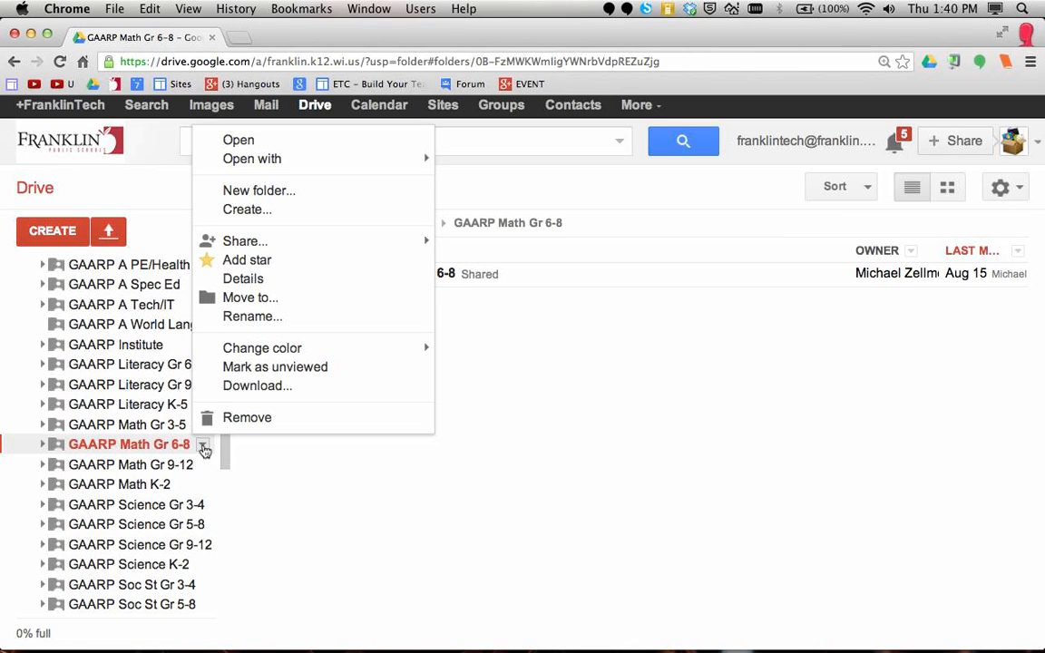
mouse_move(261, 248)
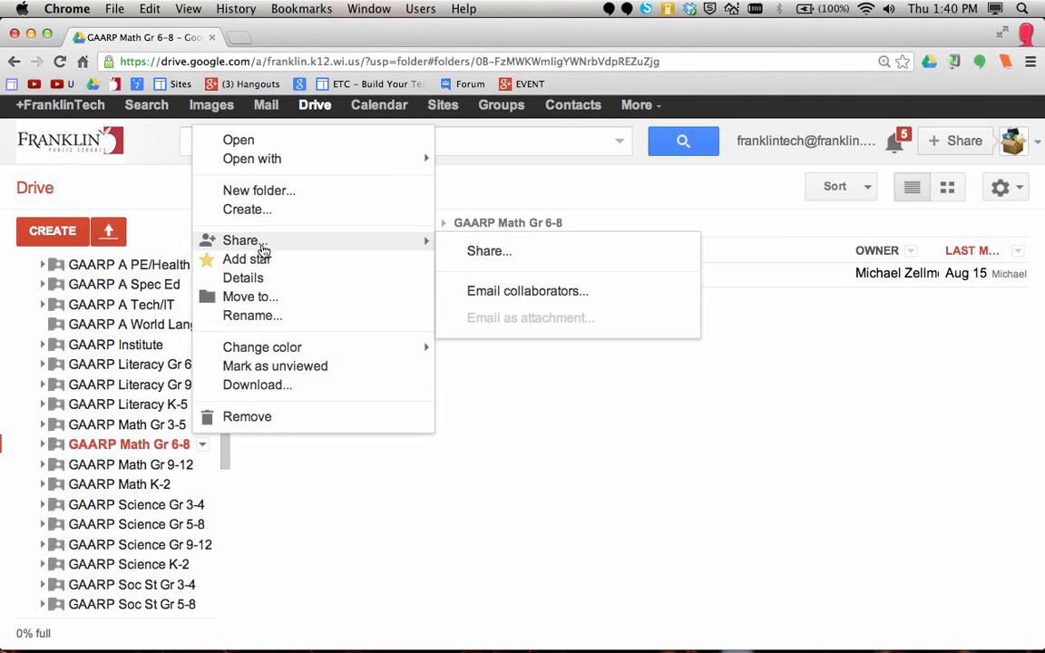
left_click(496, 254)
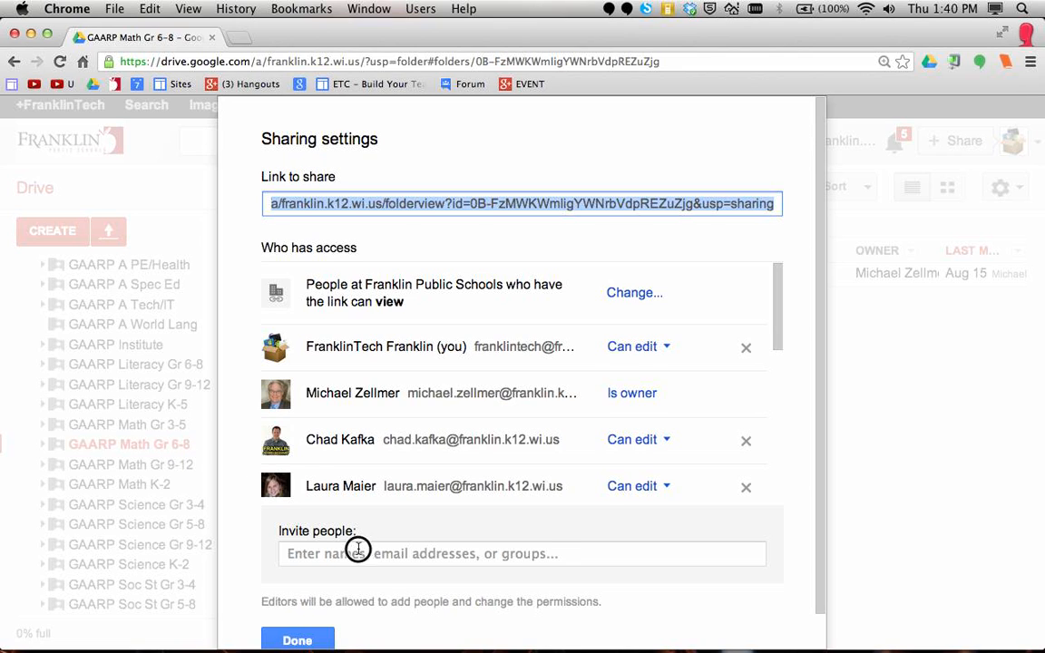
Add the first staff member to the folder's invitation from the suggested contacts, with Can edit access
left_click(317, 561)
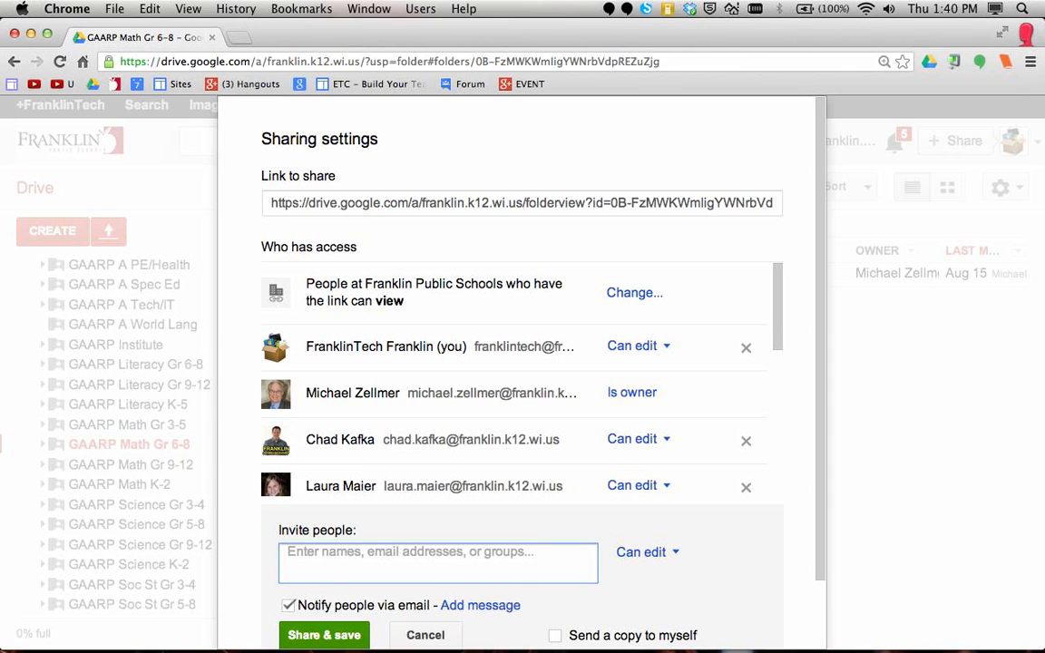
type("koe")
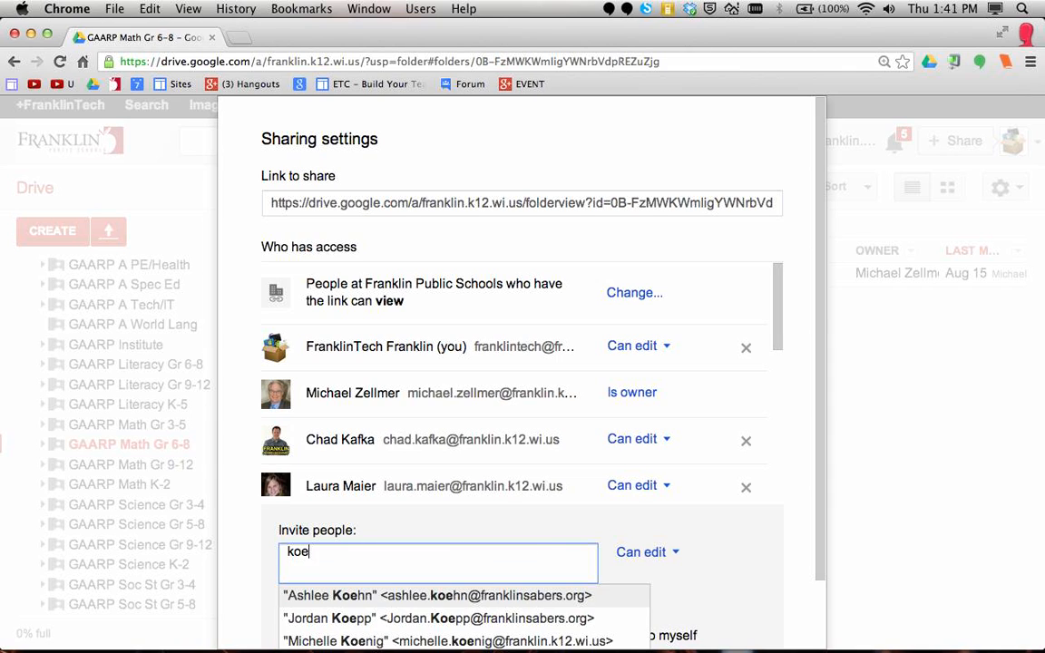
type("ngi")
key("BackSpace")
type("ig")
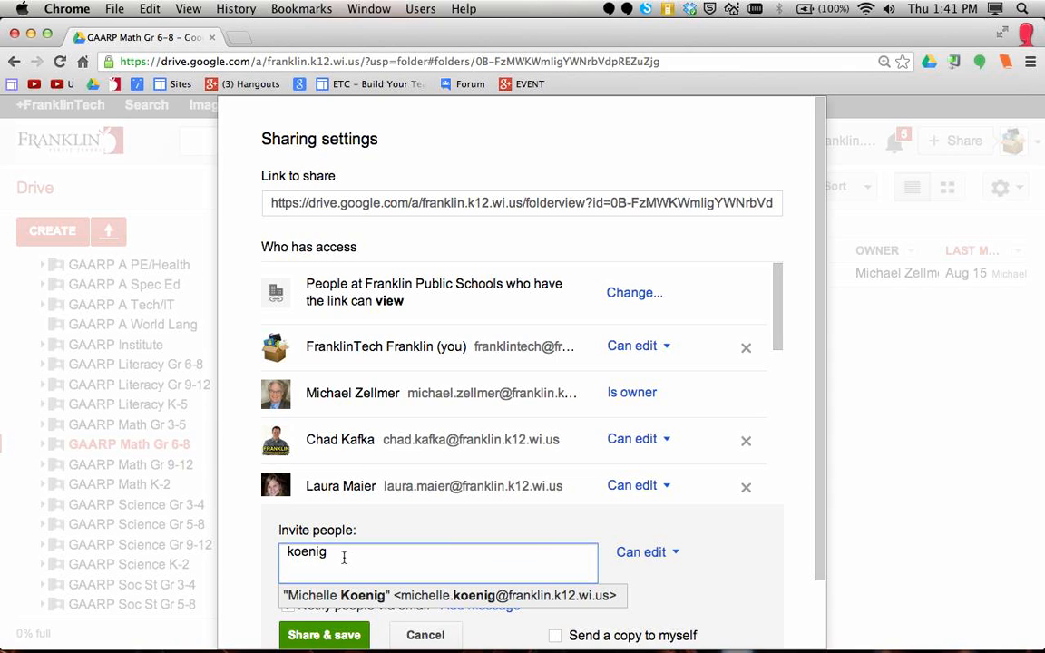
left_click(389, 597)
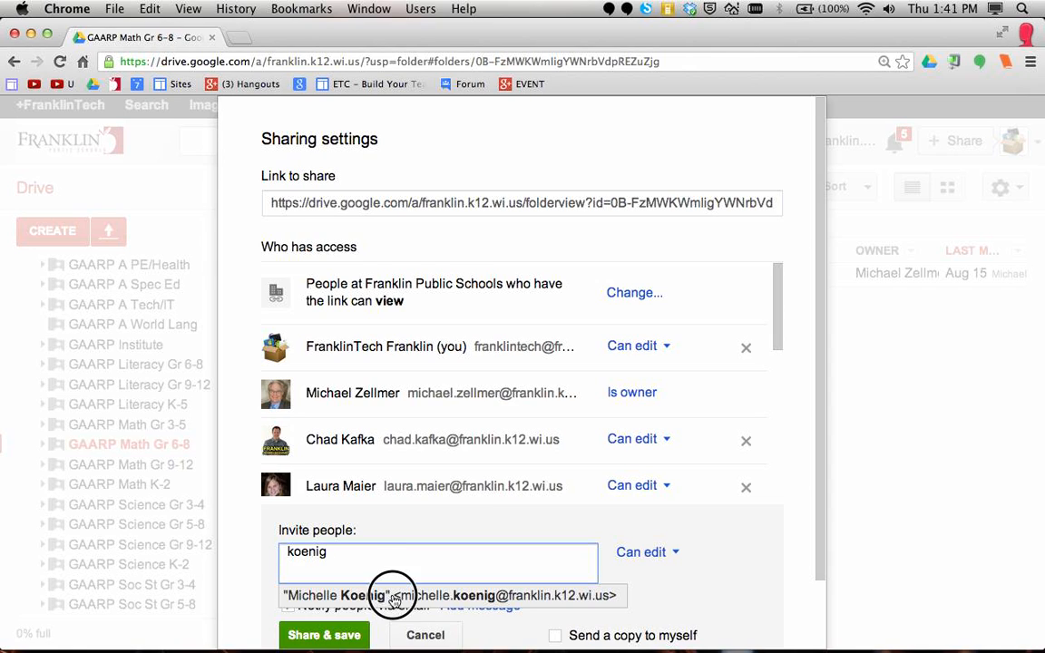
Add two more staff members to the folder's invitation, choosing their school district addresses from the suggestions
type("t")
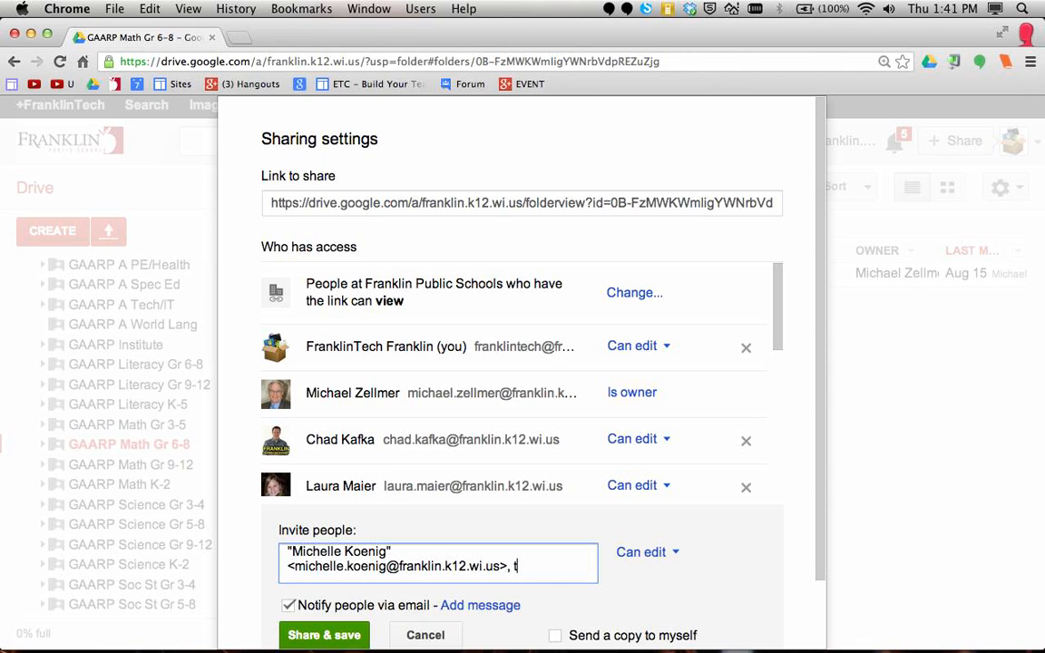
type("rendel")
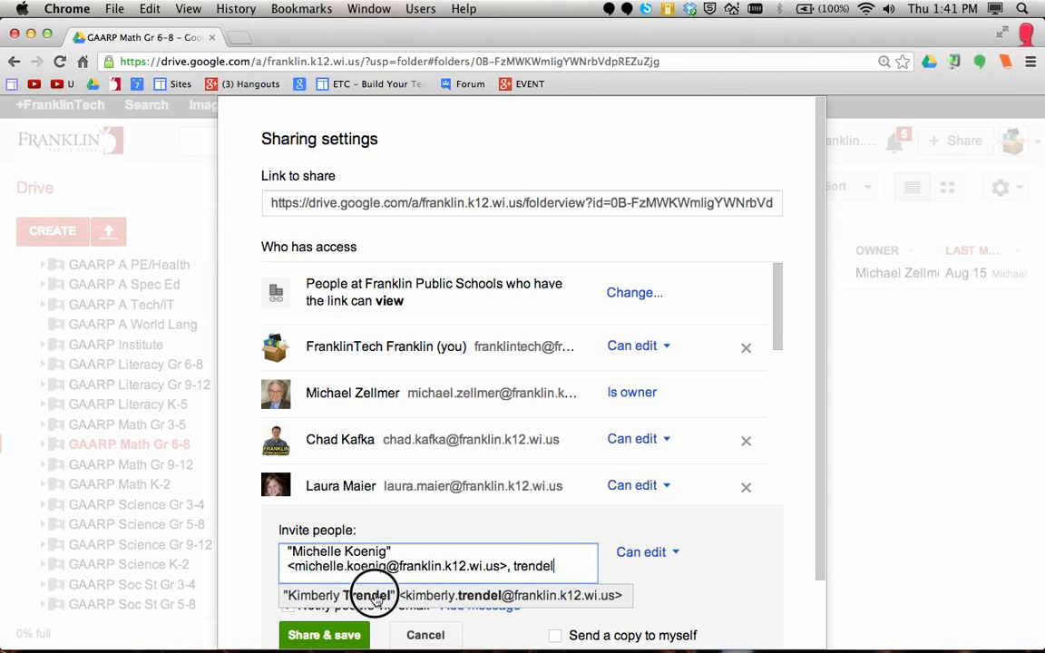
left_click(368, 596)
type("n")
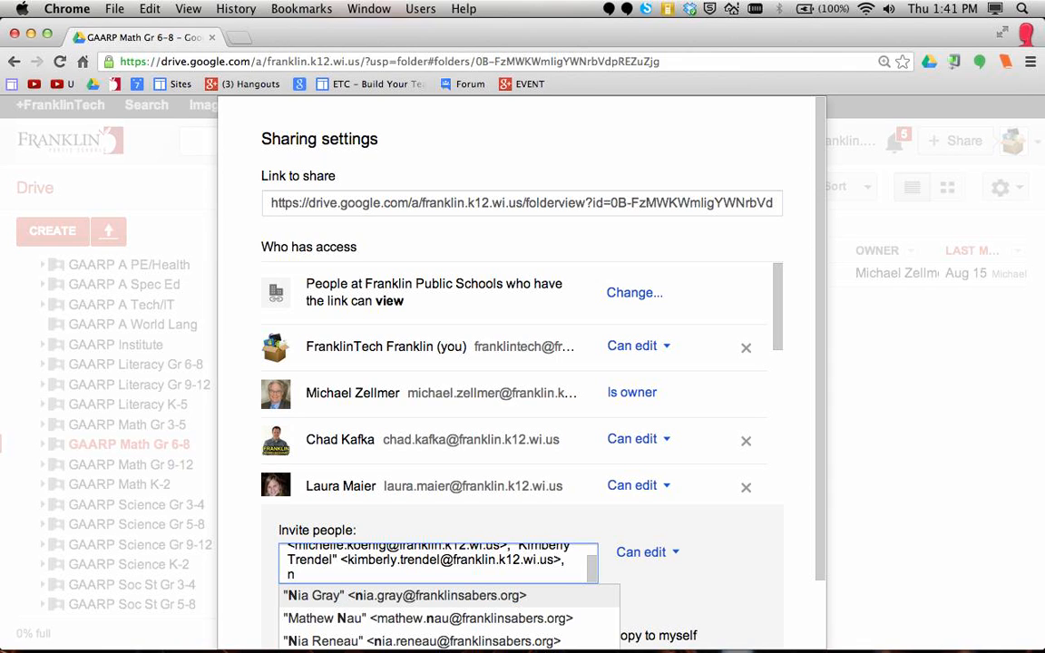
type("ackel")
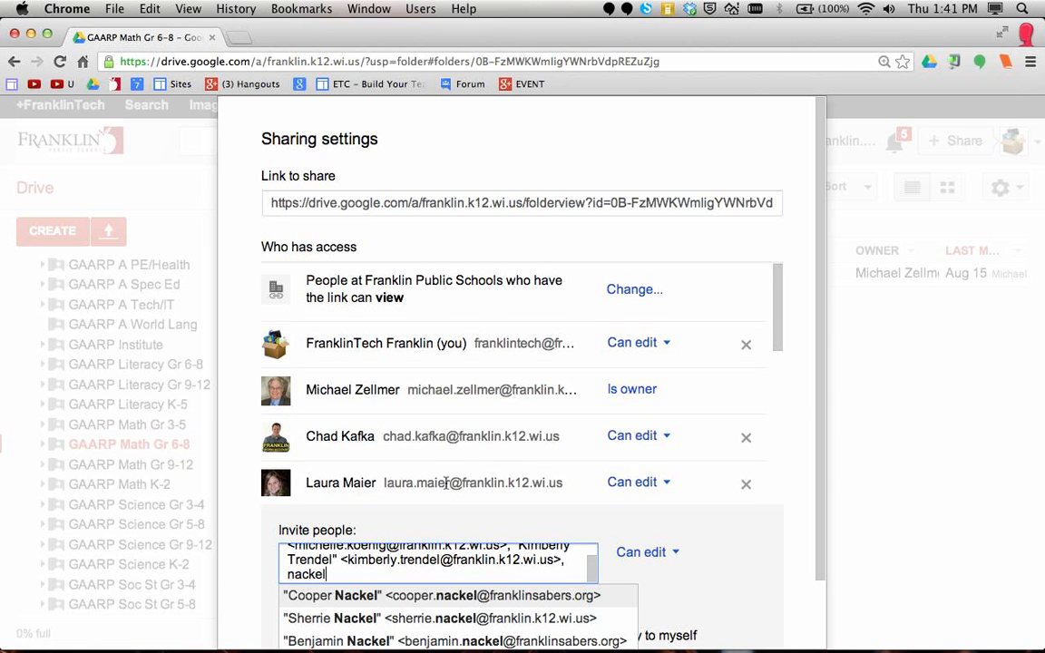
scroll(446, 483, "down", 3)
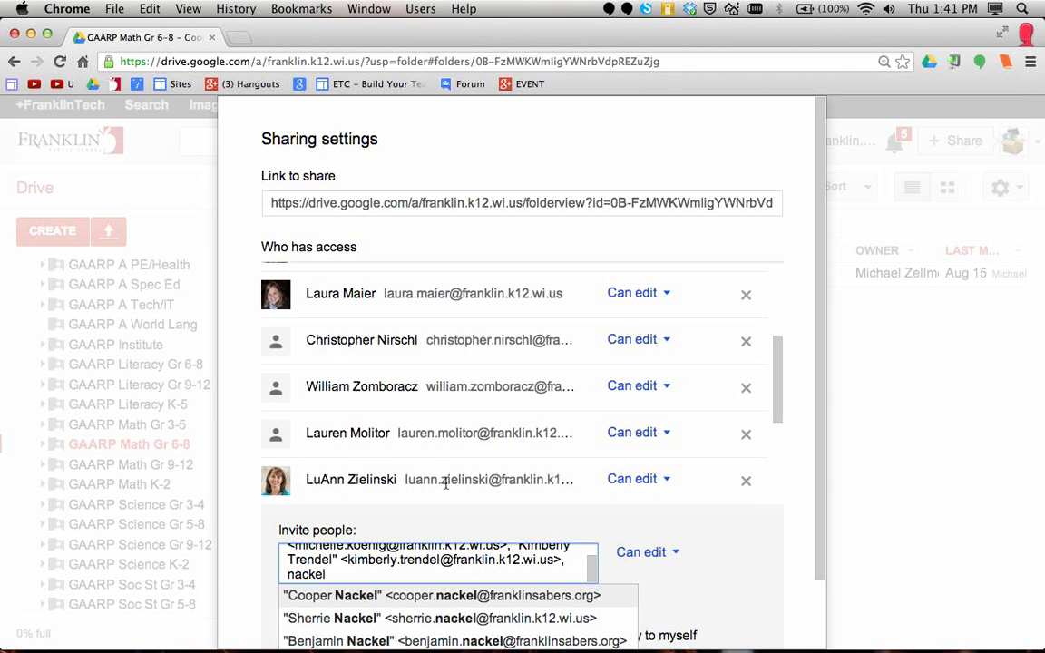
scroll(708, 554, "down", 1)
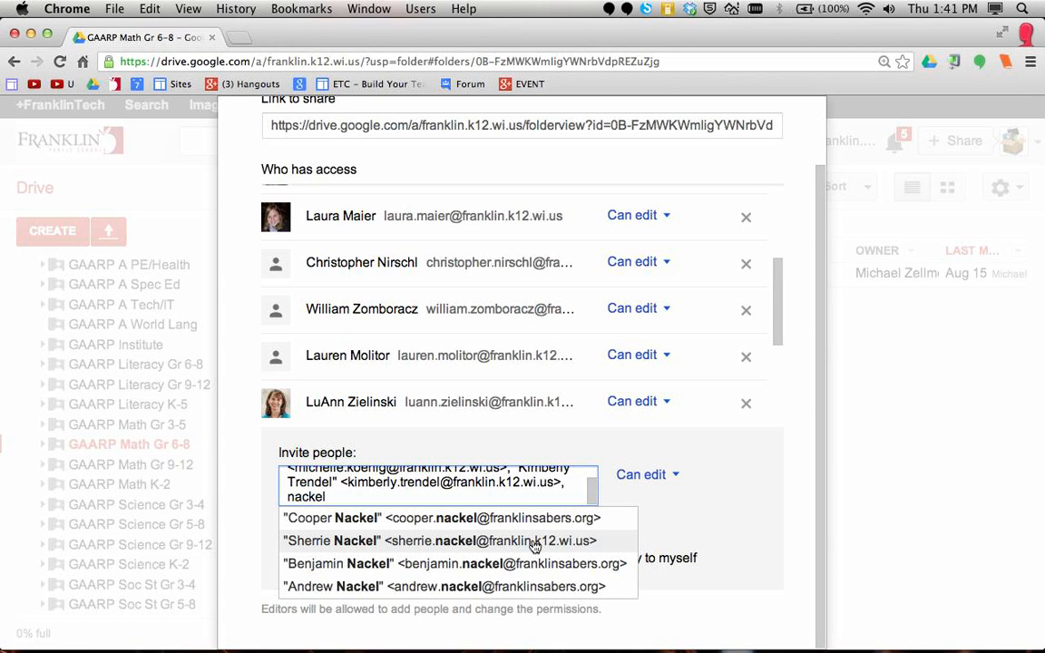
left_click(420, 541)
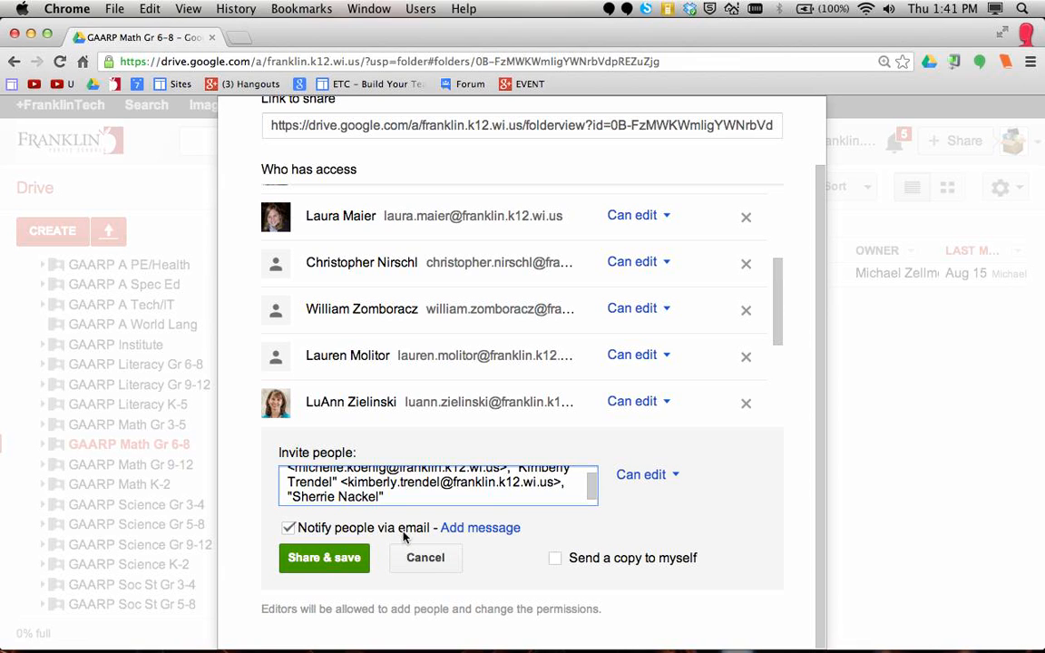
Write the notification message "I have just added you as editors of the 6-8 GAARP Math folder." and cancel the invitation
left_click(447, 528)
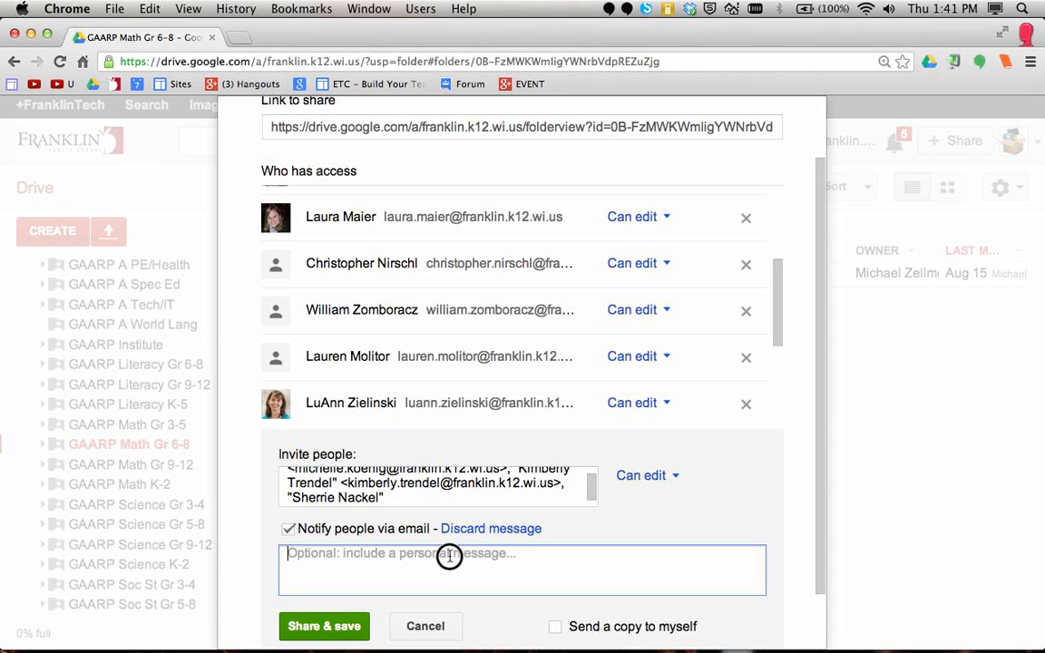
left_click(450, 556)
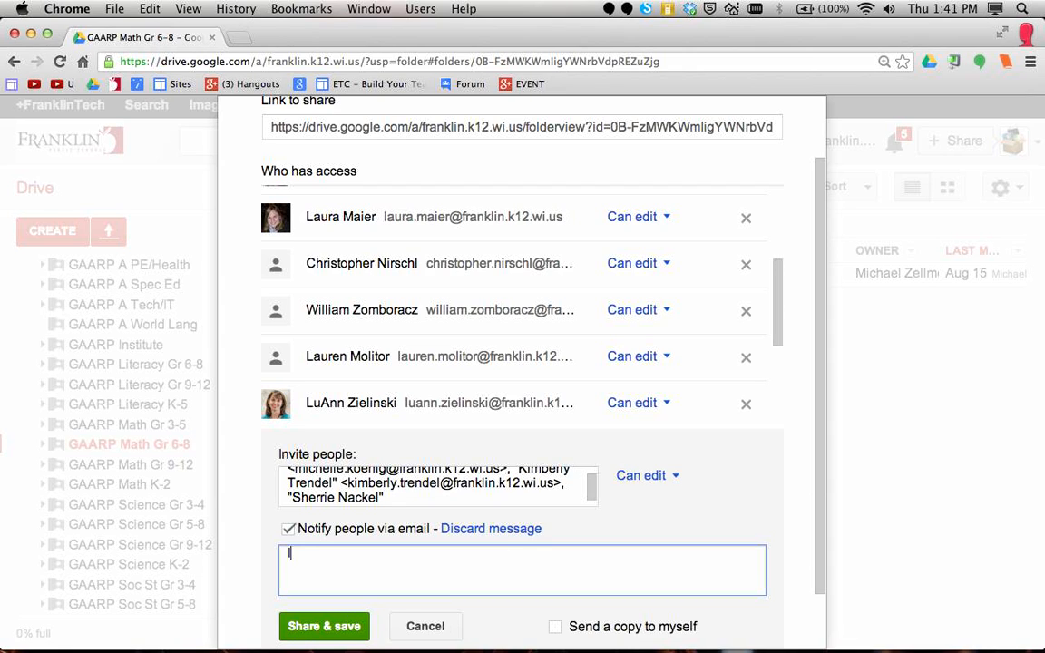
type("I have just added y")
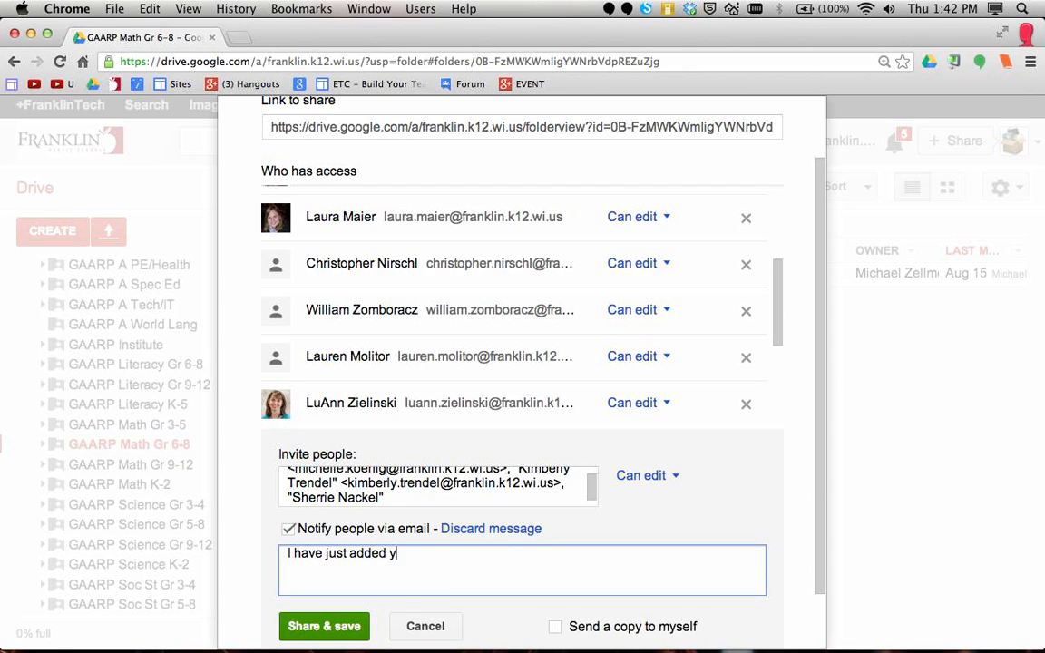
type("ou as editors of the ")
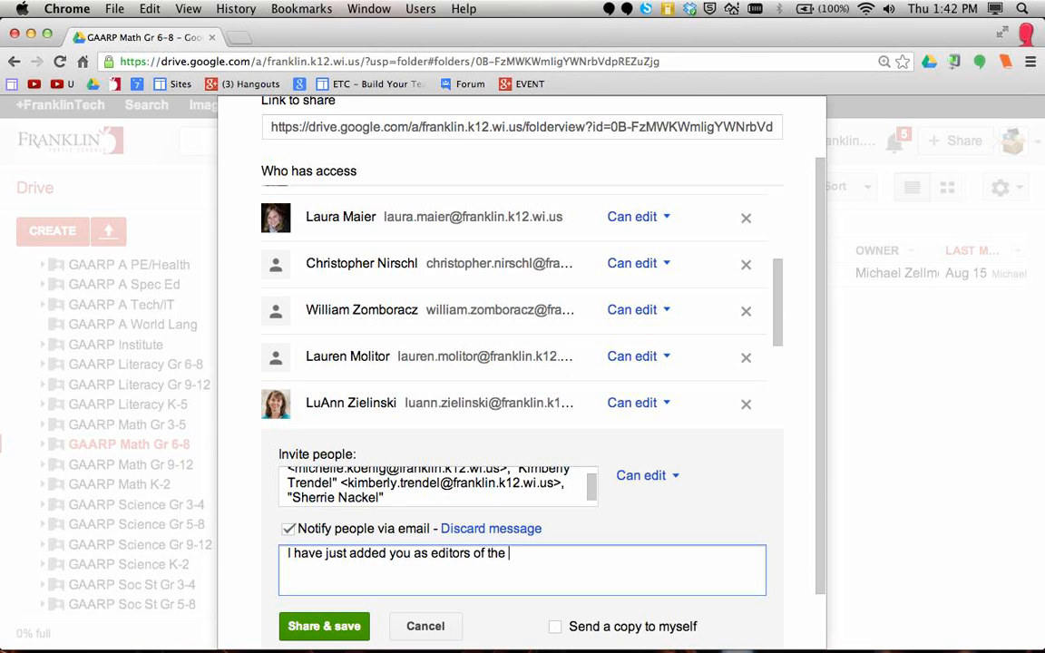
type("6-8 GAARP Math folder.")
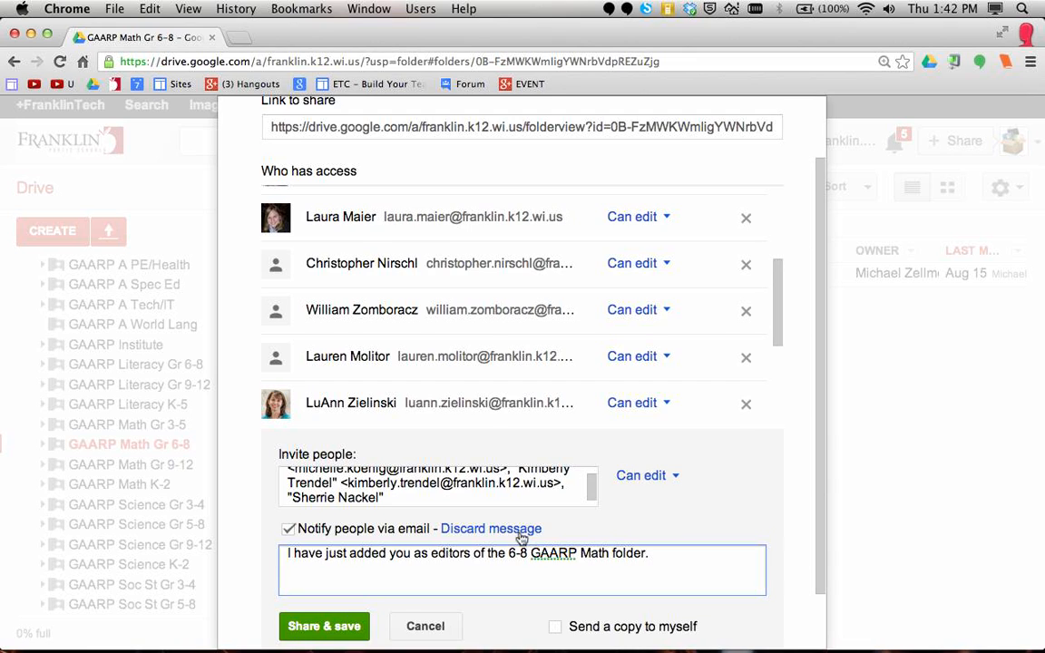
scroll(498, 519, "down", 3)
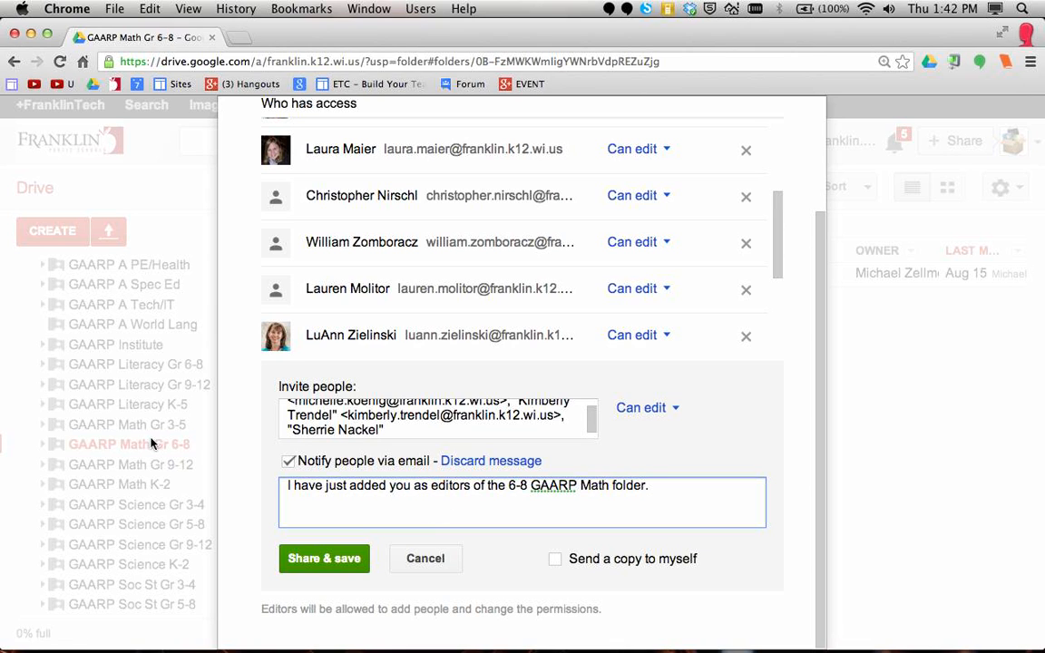
left_click(426, 559)
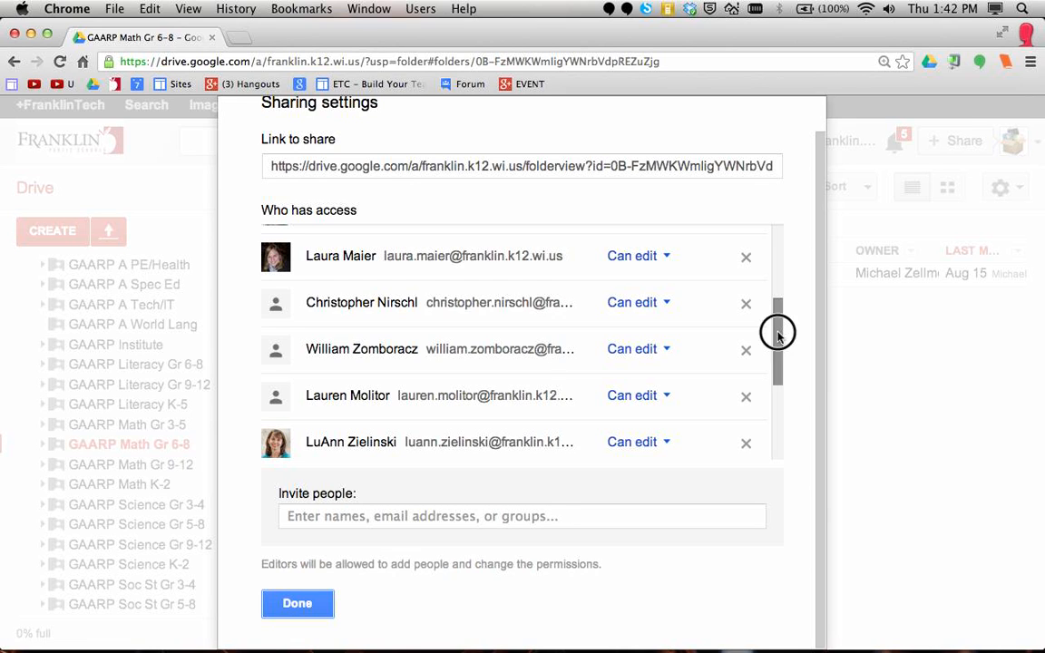
Try removing the last collaborator in the folder's access list and leave the sharing settings without saving the removal
left_click_drag(780, 330, 781, 425)
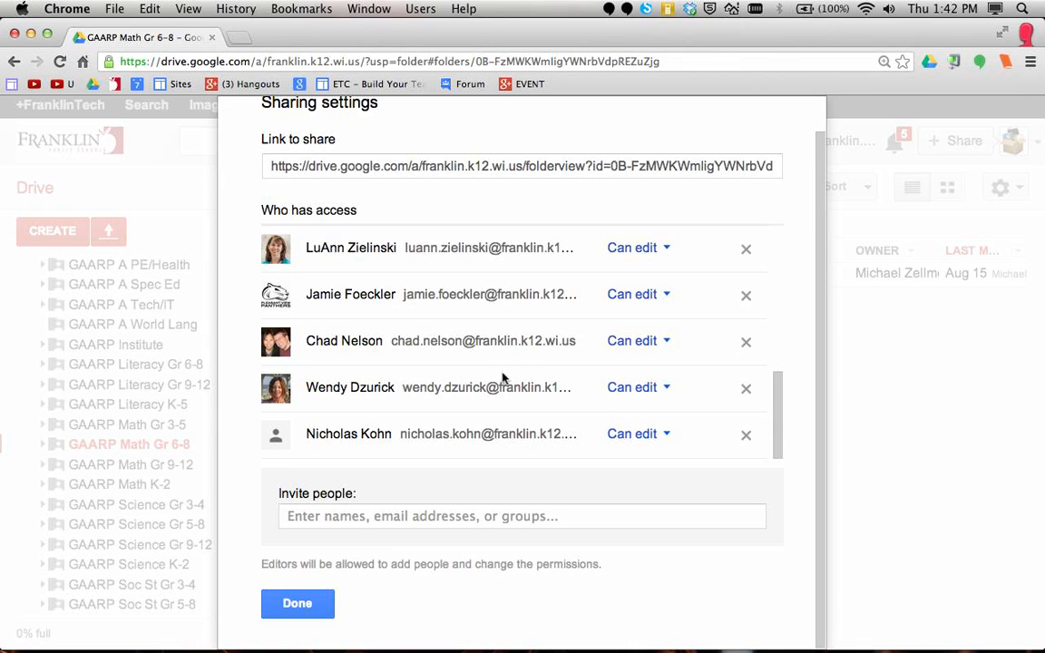
left_click(746, 437)
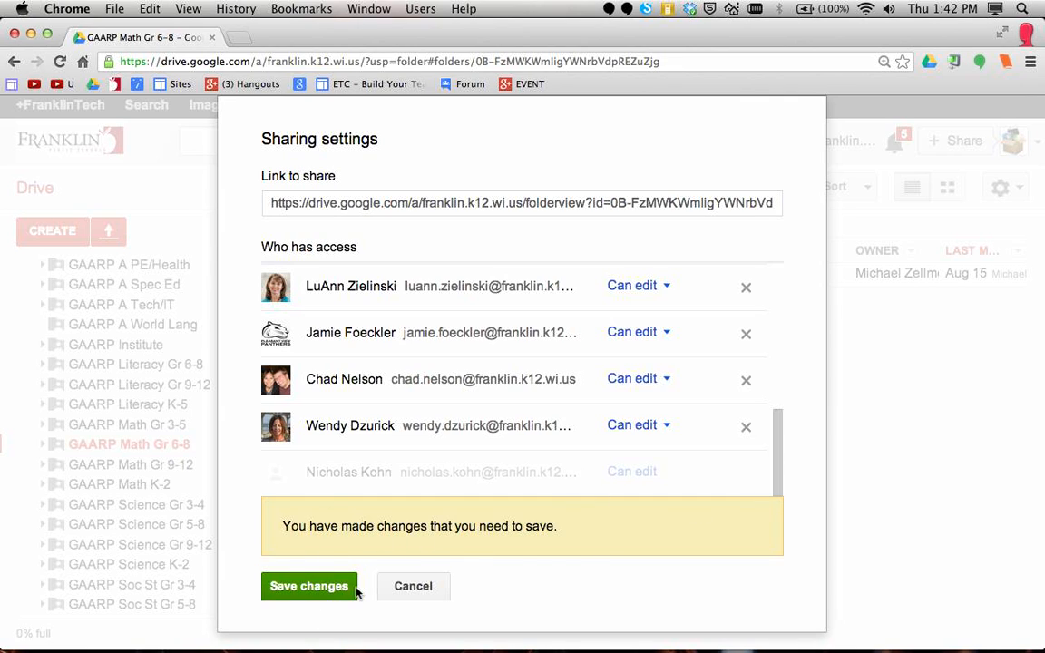
left_click(440, 590)
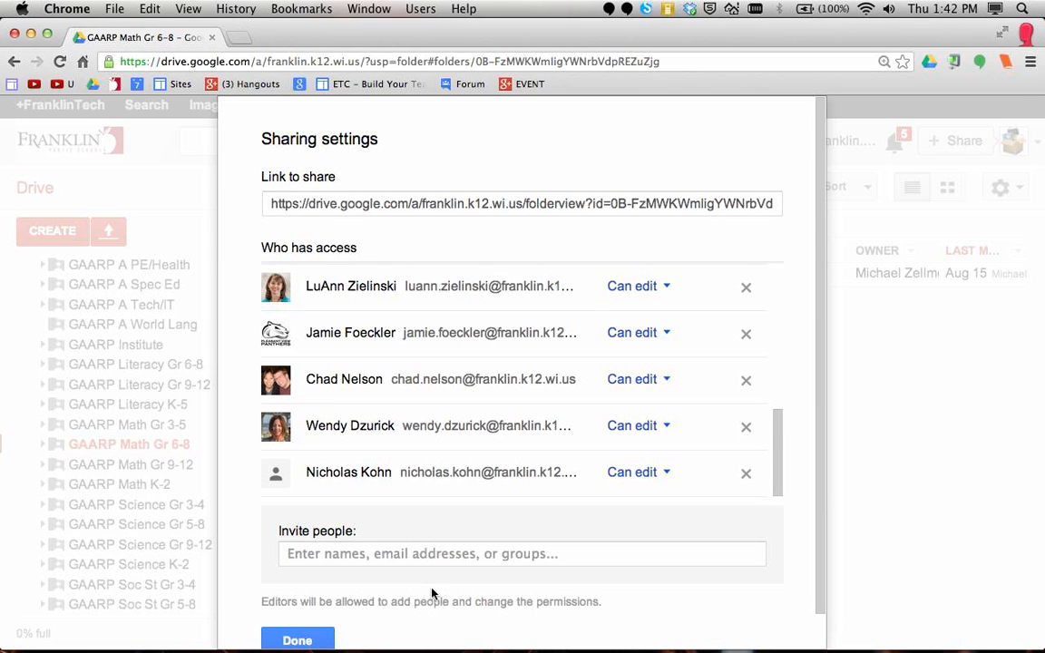
left_click(312, 641)
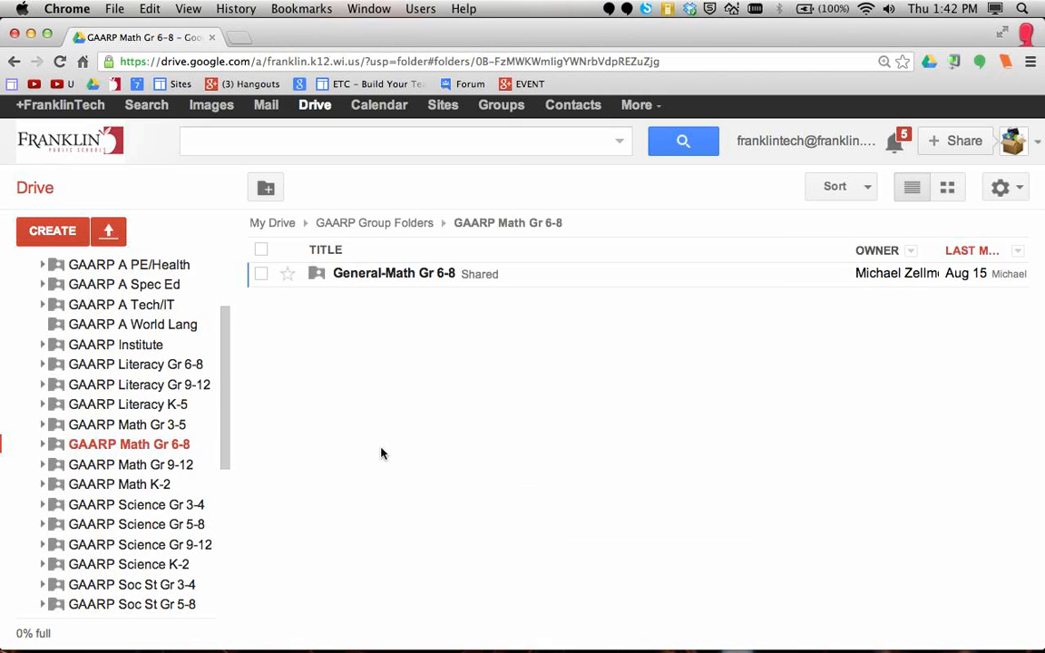
Examine the contents of the GAARP Math Gr 3-5 and GAARP Math Gr 6-8 folders by alternating between them
left_click(136, 426)
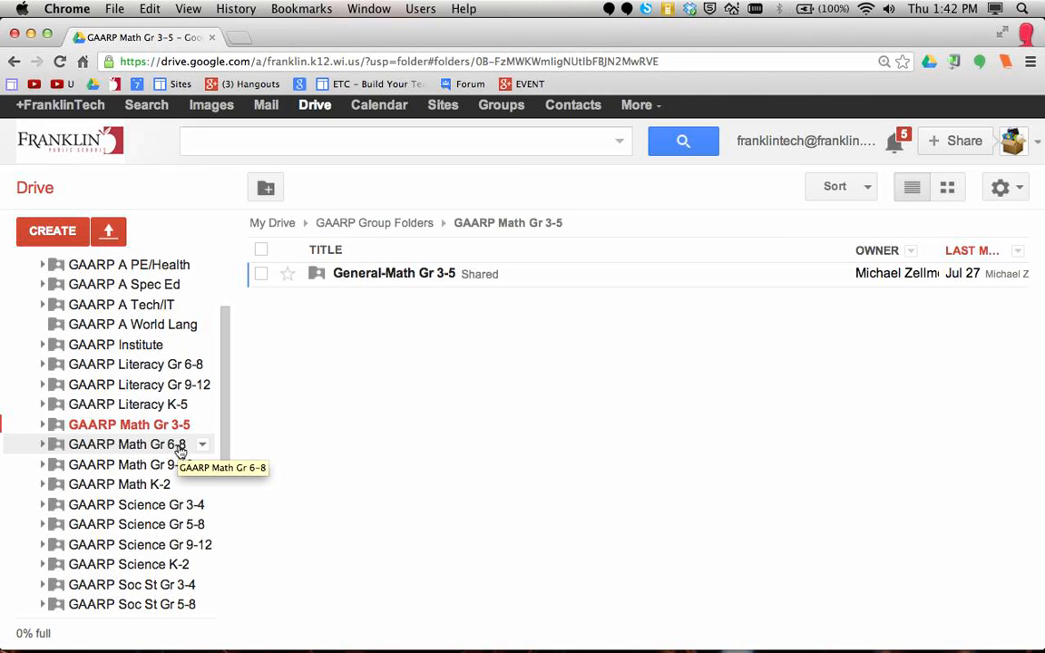
left_click(180, 449)
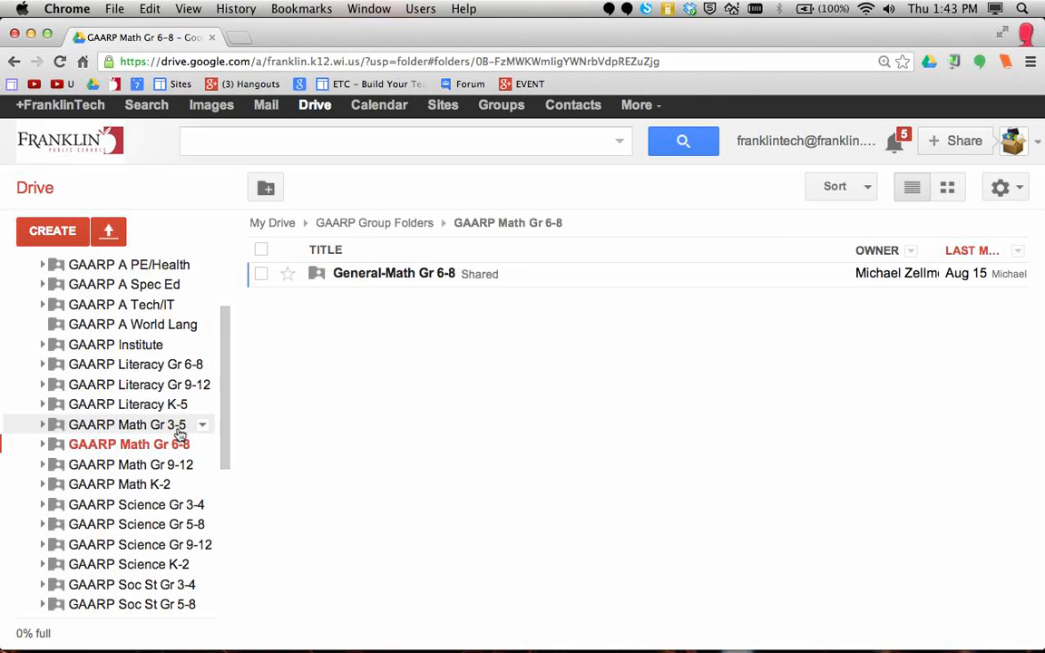
left_click(181, 427)
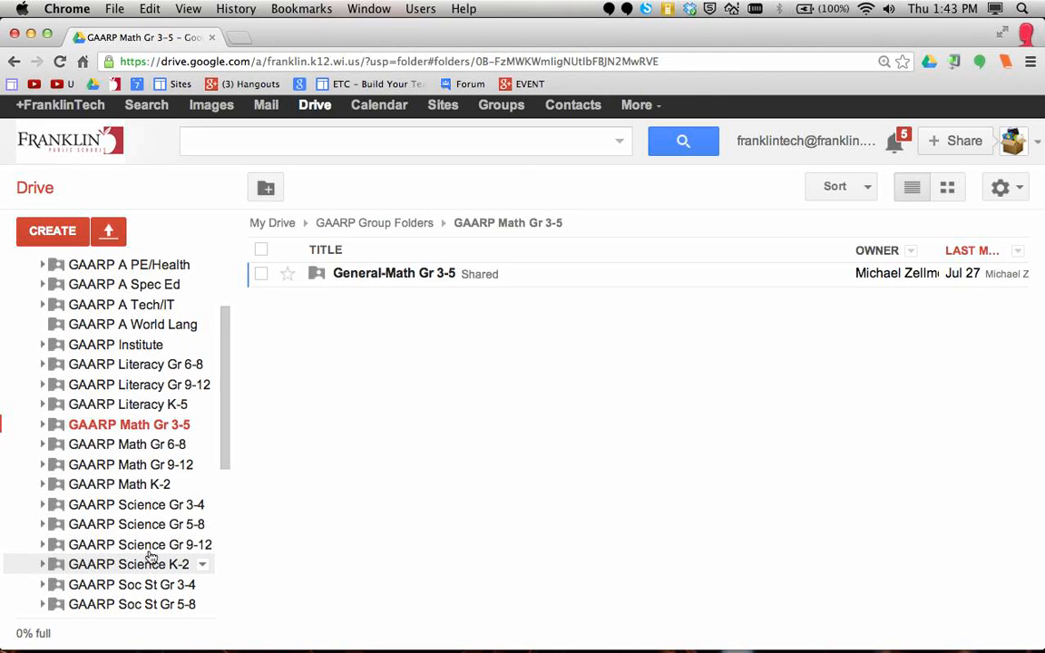
left_click(150, 445)
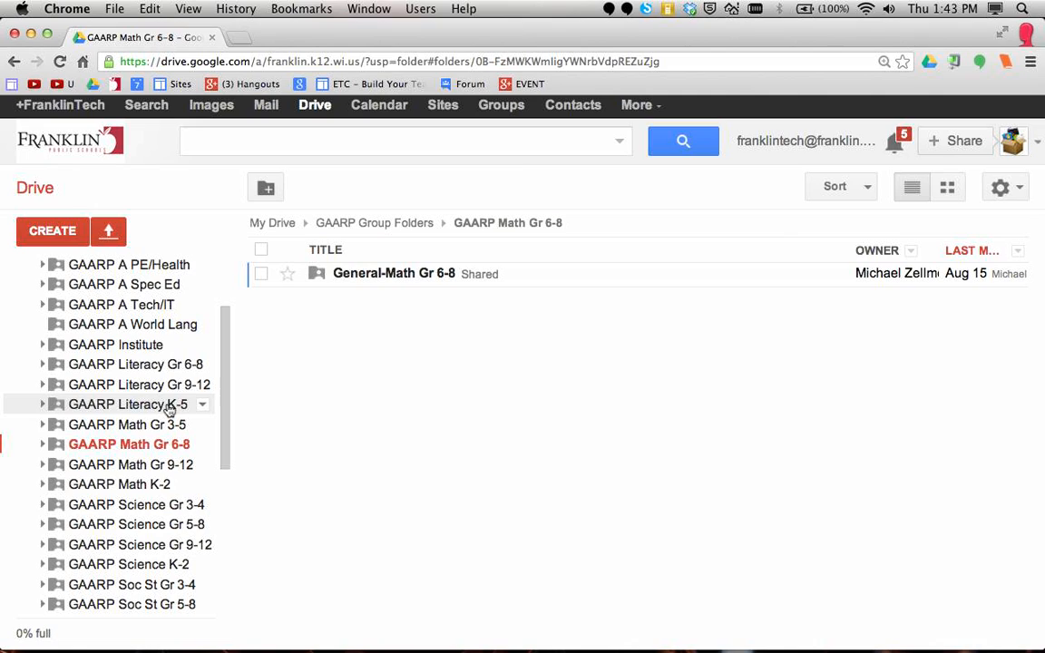